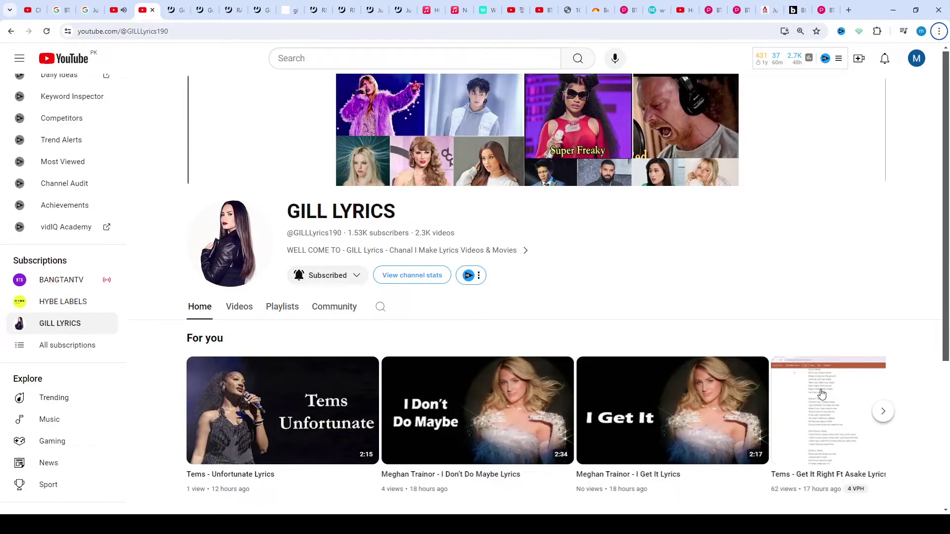
Step: Switch from the GILL LYRICS YouTube tab to the Genius lyrics page for Geolier's '357' ft. Guè
left_click(172, 10)
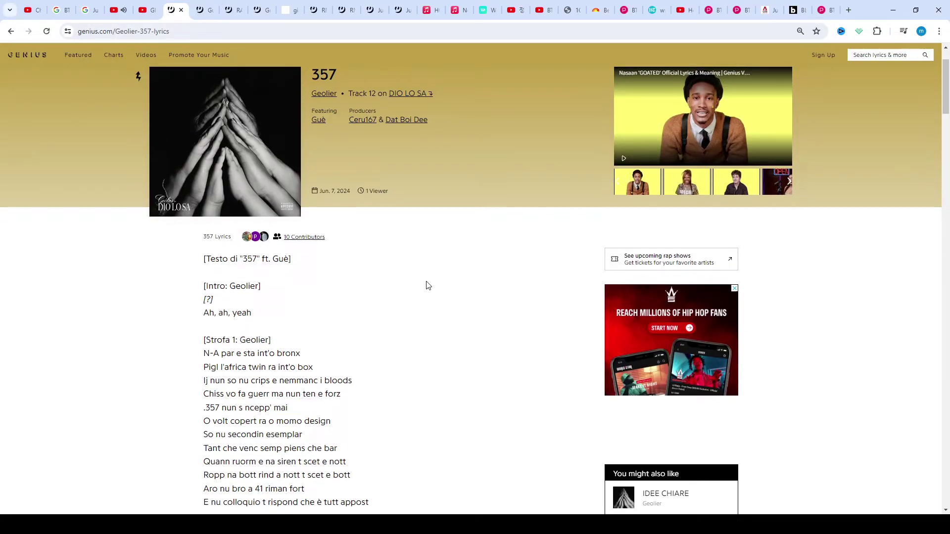
scroll(427, 285, "down", 1)
scroll(426, 285, "down", 1)
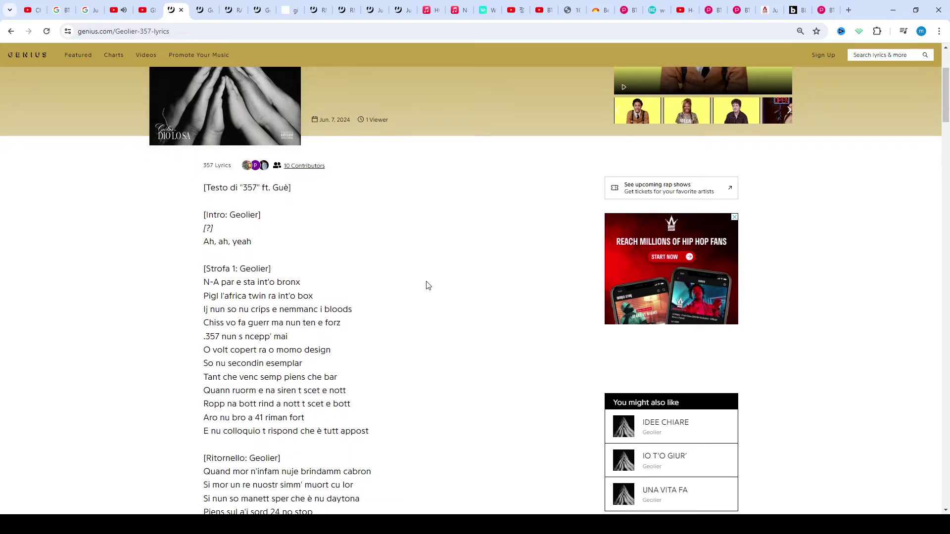
scroll(427, 285, "down", 1)
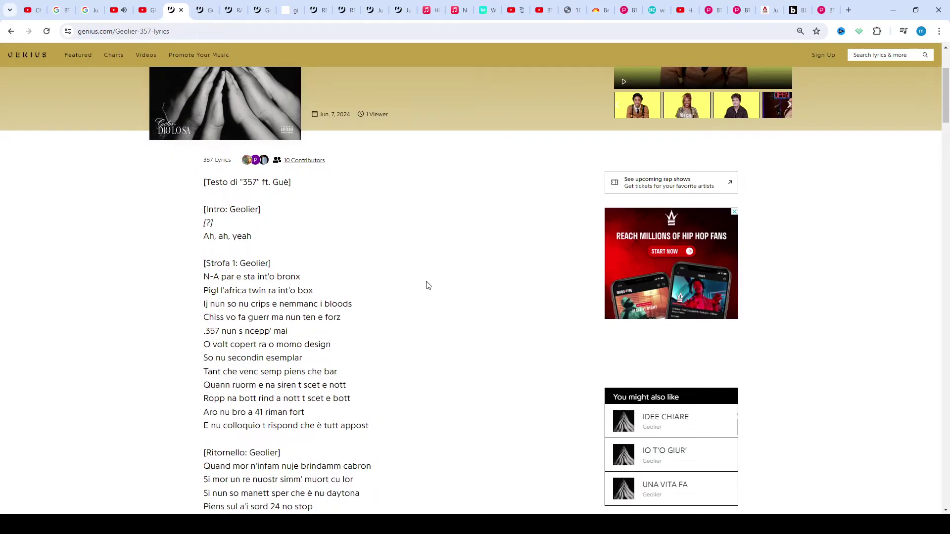
scroll(427, 285, "down", 1)
scroll(427, 285, "down", 1)
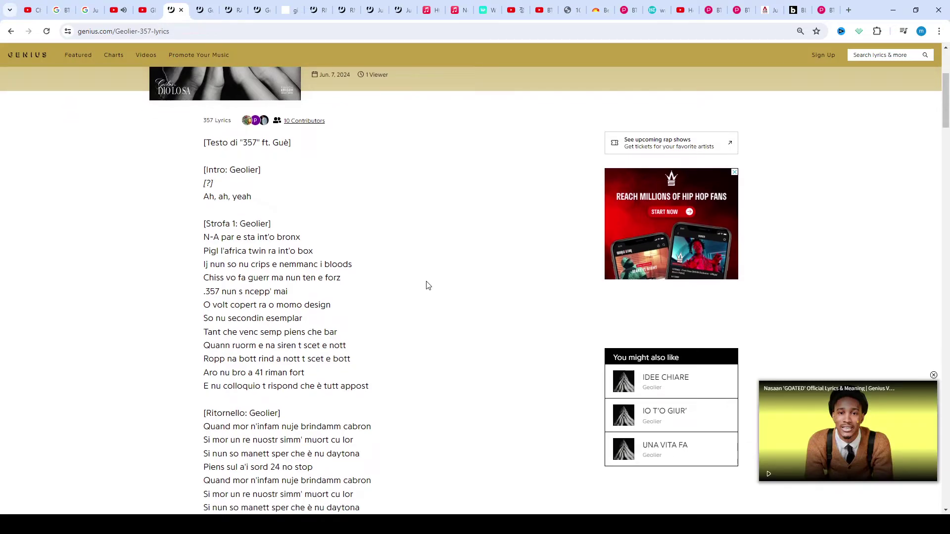
scroll(427, 285, "down", 1)
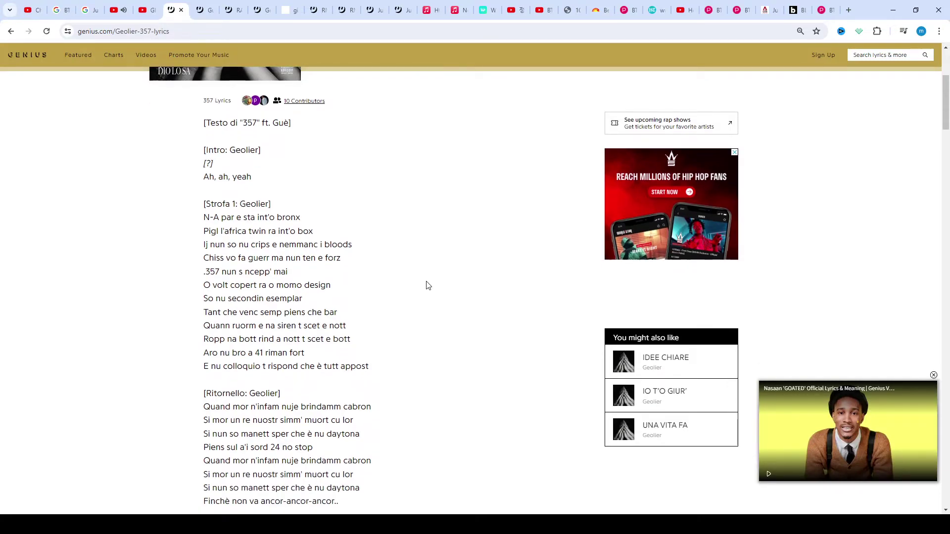
scroll(427, 285, "down", 1)
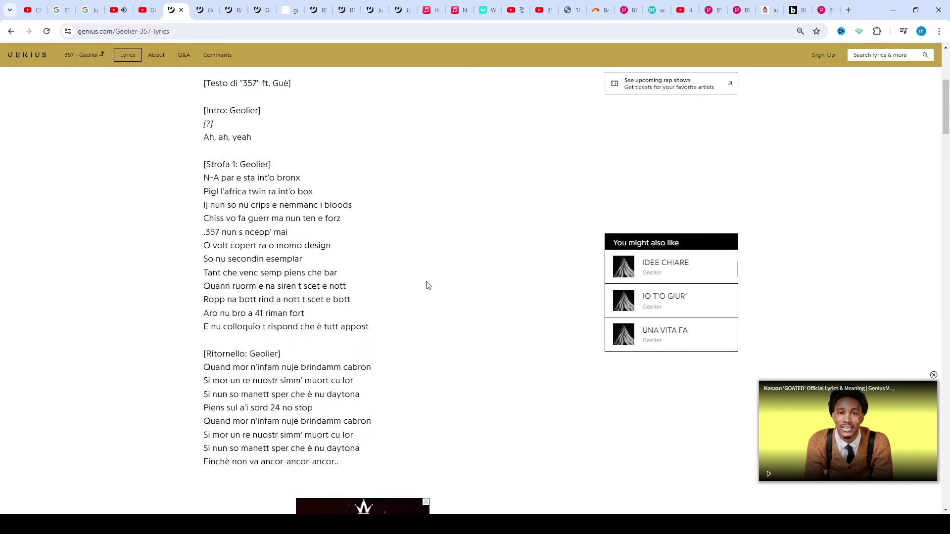
scroll(426, 286, "down", 1)
scroll(427, 285, "down", 1)
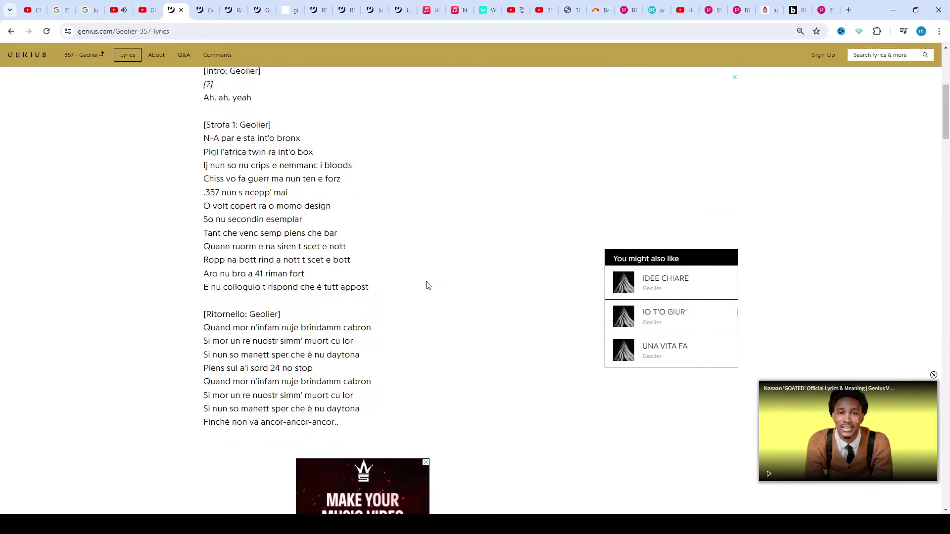
scroll(427, 285, "down", 1)
scroll(427, 285, "down", 1)
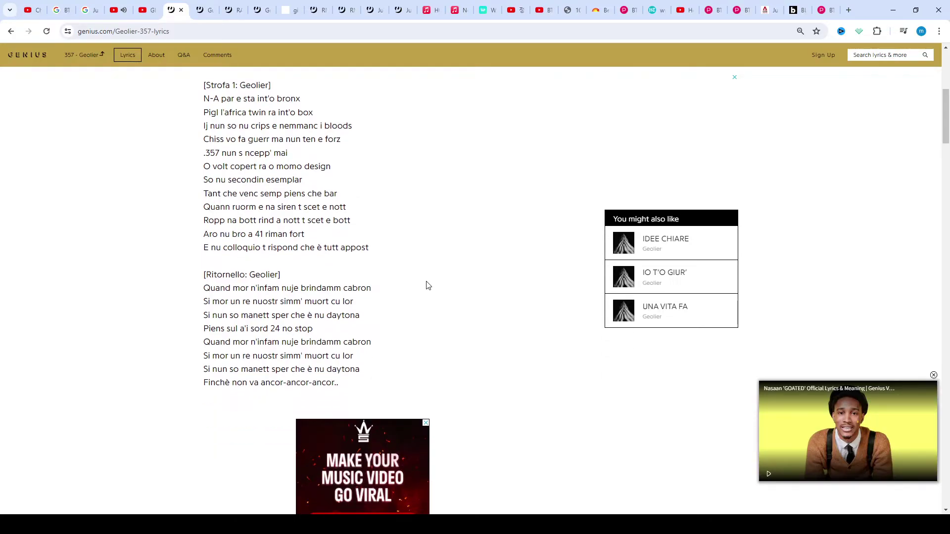
scroll(427, 285, "down", 1)
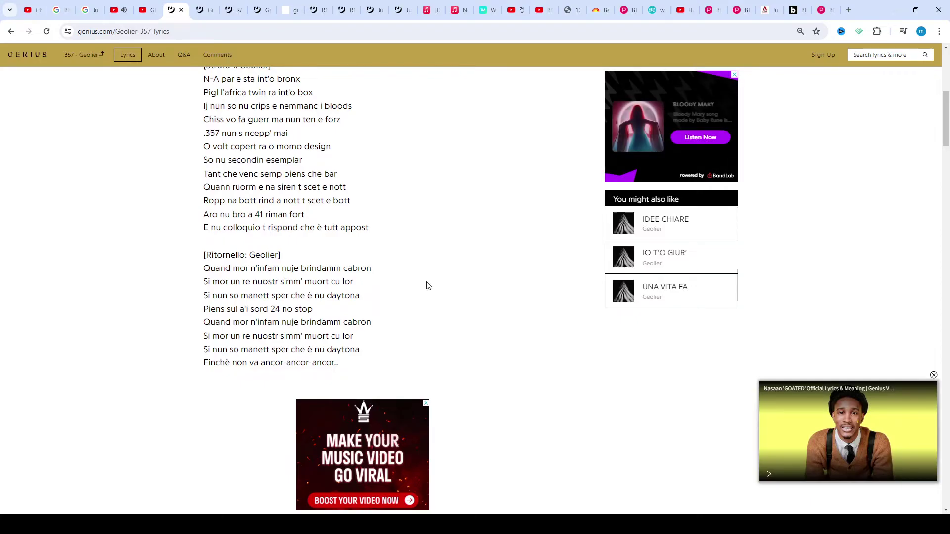
scroll(427, 285, "down", 1)
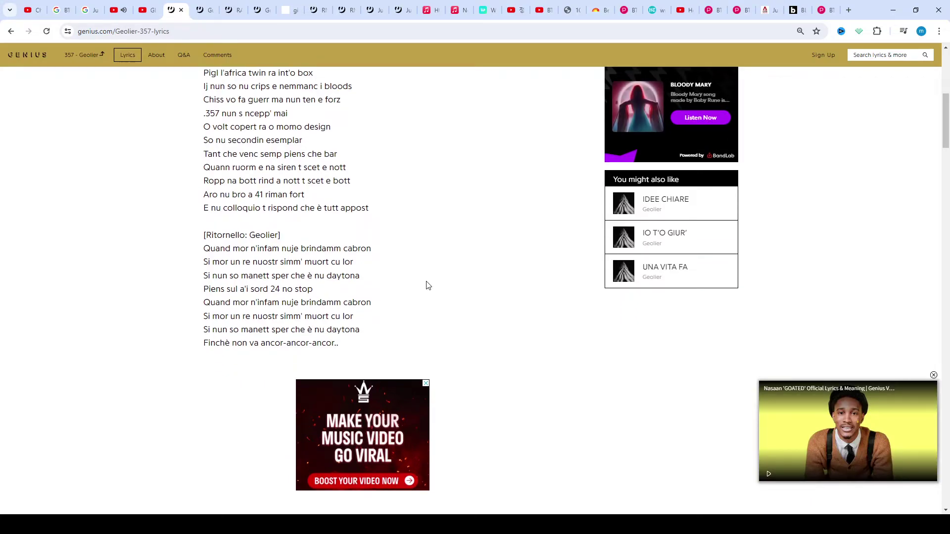
scroll(427, 286, "down", 1)
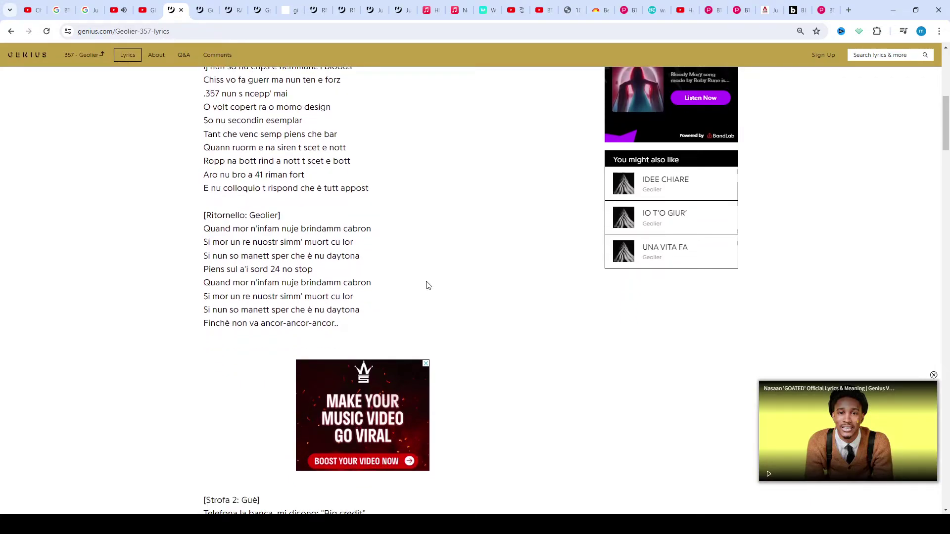
scroll(427, 285, "down", 1)
scroll(428, 285, "down", 1)
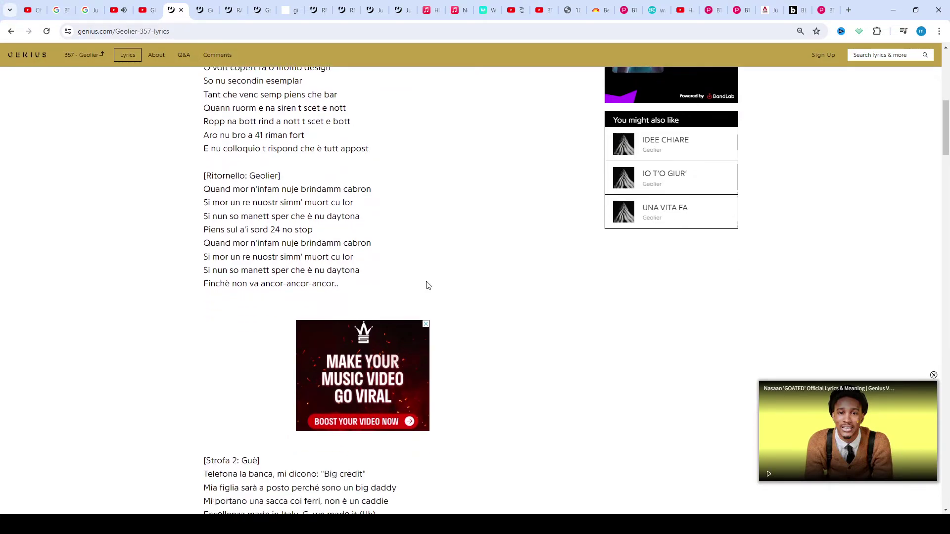
scroll(426, 285, "down", 1)
scroll(427, 285, "down", 1)
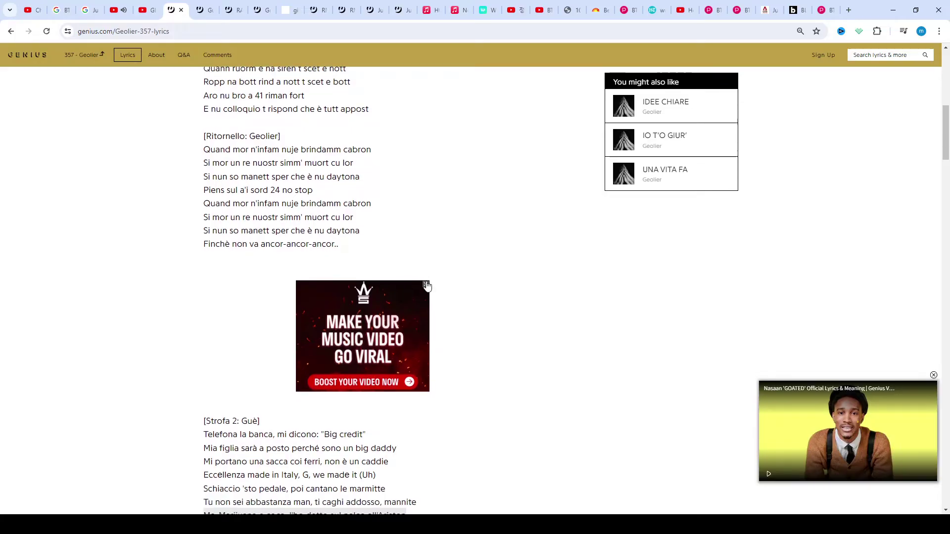
scroll(427, 285, "down", 1)
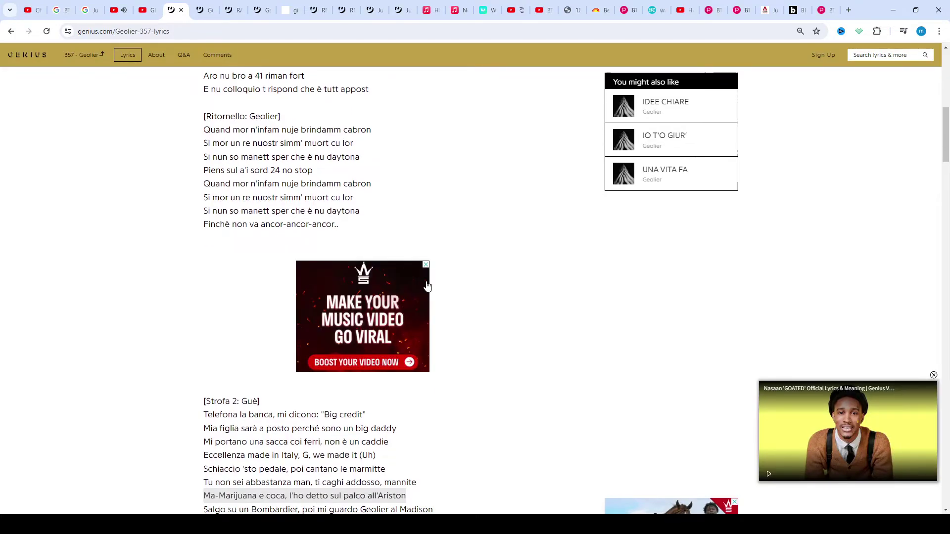
scroll(427, 285, "down", 1)
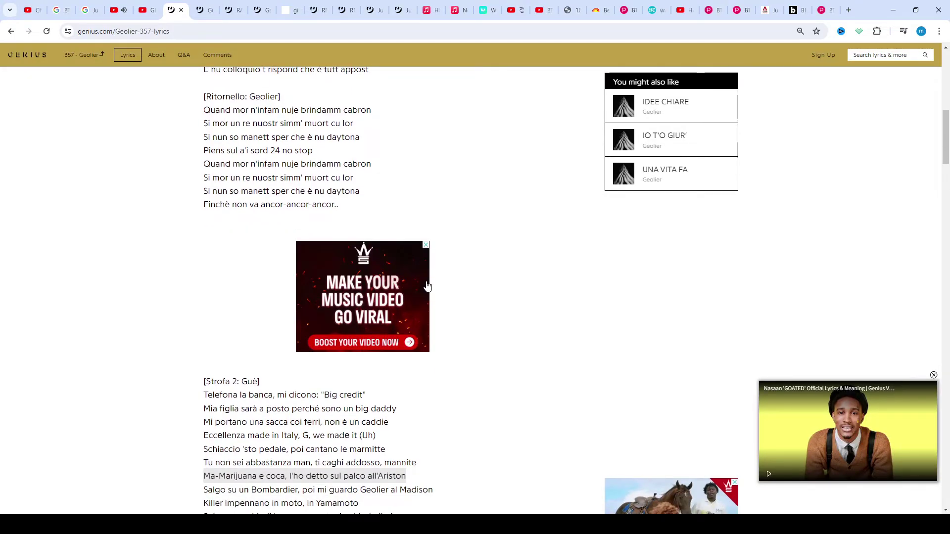
scroll(426, 285, "down", 1)
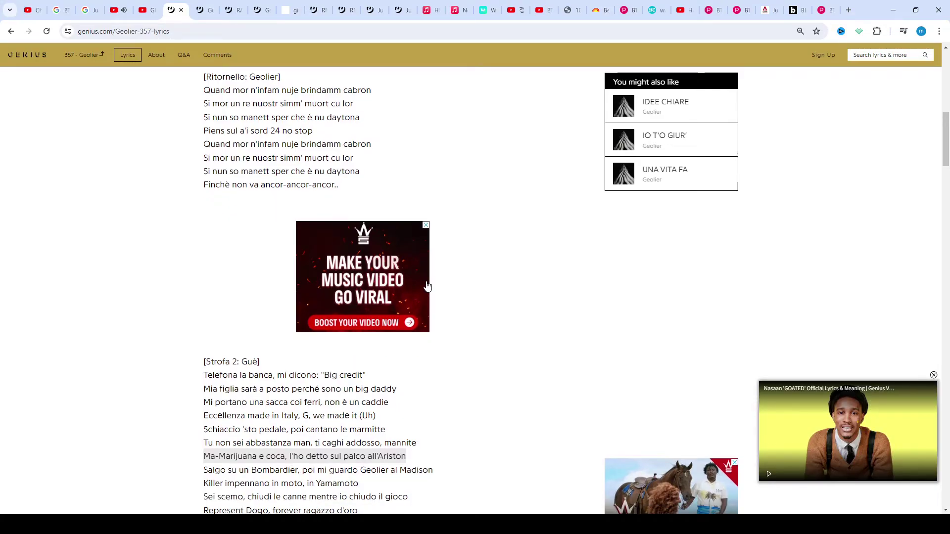
scroll(426, 285, "down", 1)
scroll(427, 286, "down", 1)
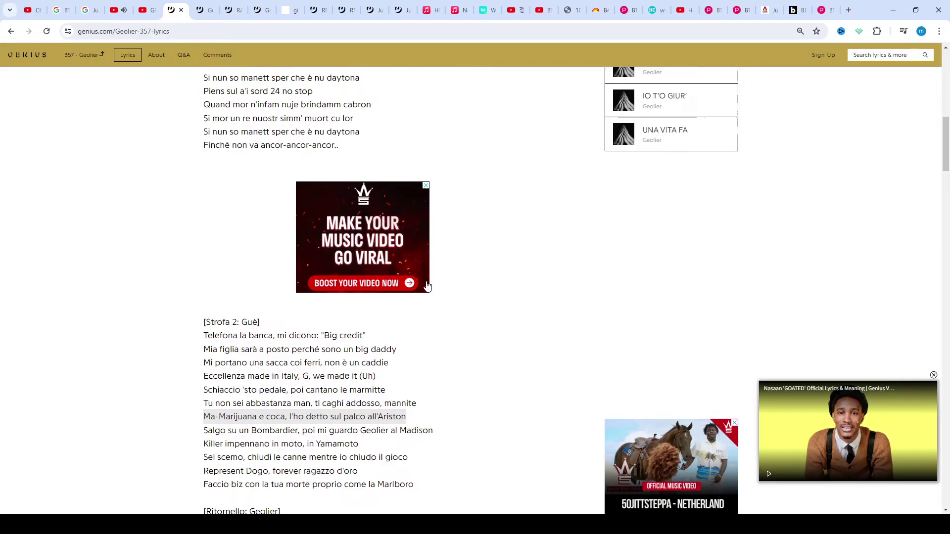
scroll(426, 286, "down", 1)
scroll(426, 286, "down", 1)
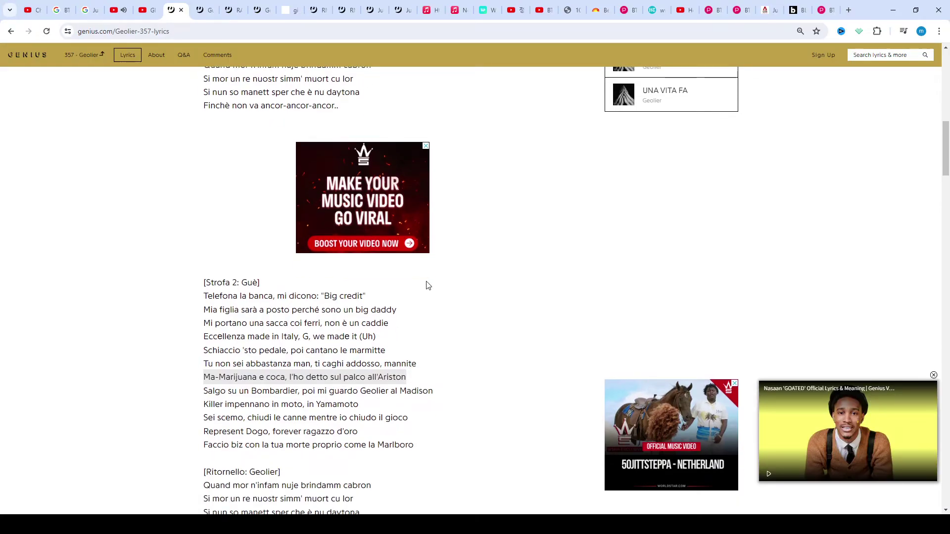
scroll(427, 285, "down", 1)
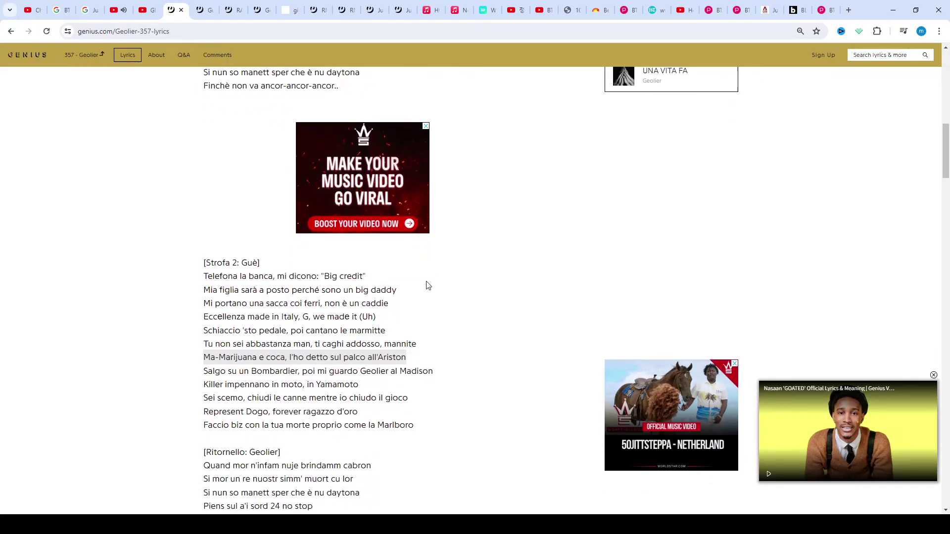
scroll(427, 285, "down", 1)
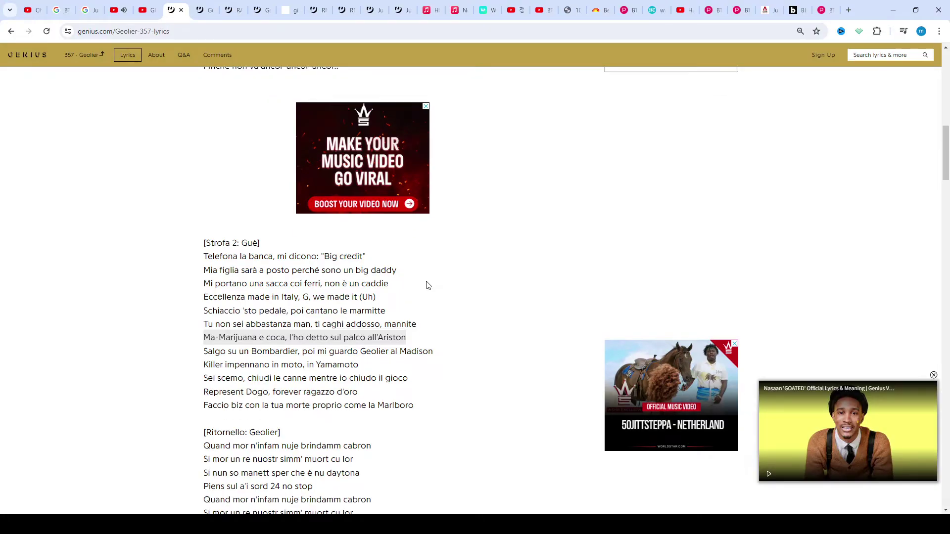
scroll(427, 285, "down", 1)
scroll(427, 285, "down", 1)
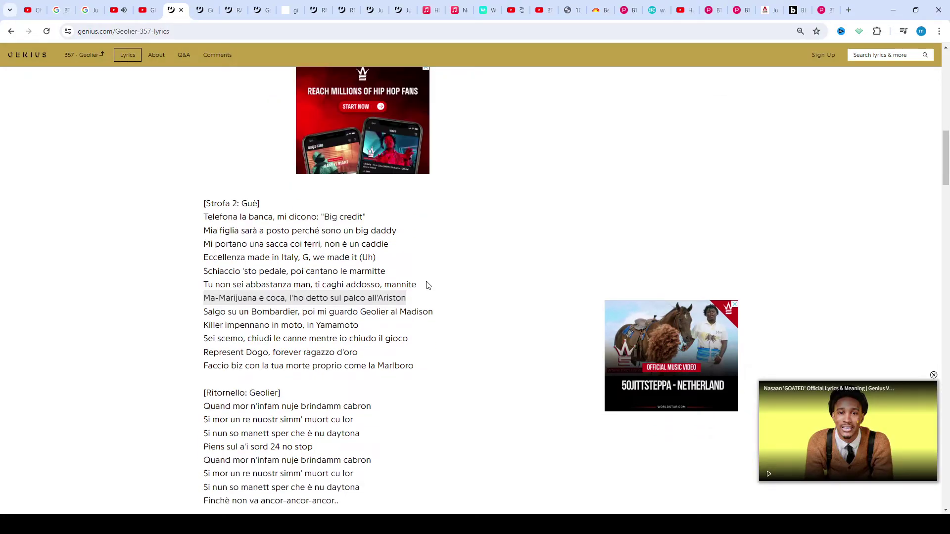
scroll(427, 285, "down", 1)
scroll(427, 286, "down", 1)
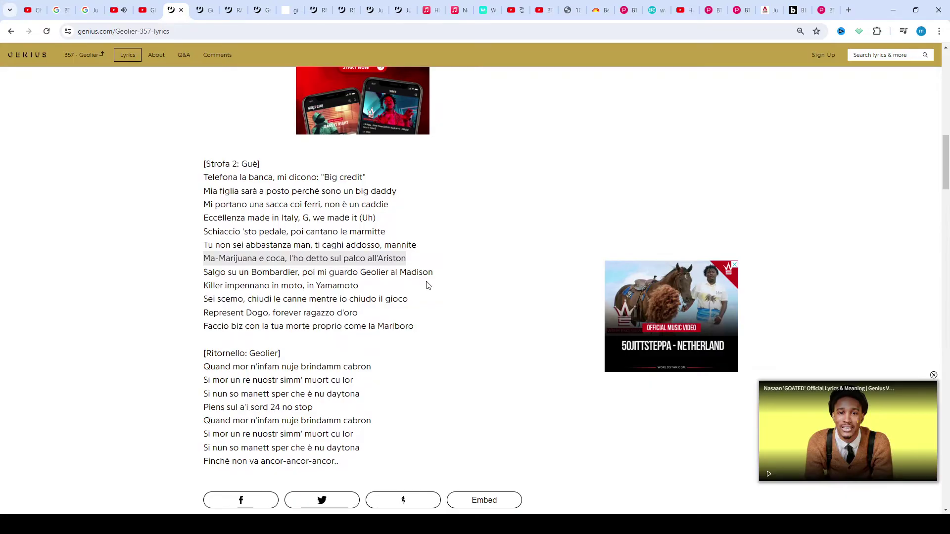
scroll(427, 285, "down", 1)
scroll(427, 285, "down", 1)
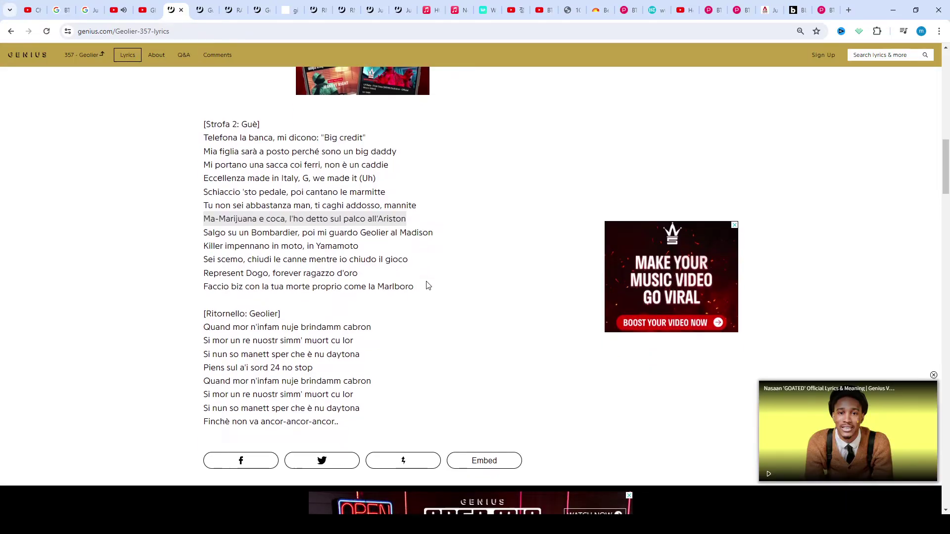
scroll(428, 286, "down", 1)
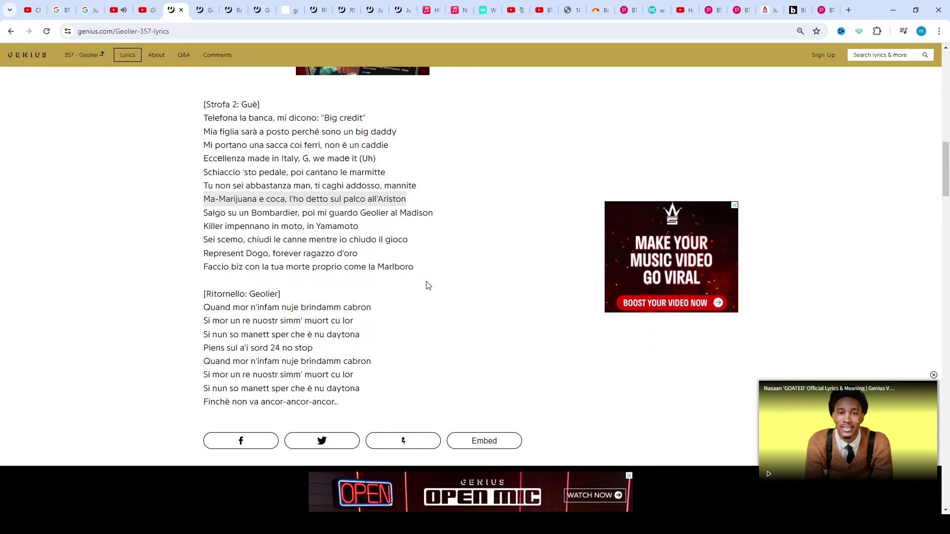
scroll(427, 286, "down", 1)
scroll(427, 285, "down", 1)
scroll(427, 285, "down", 1)
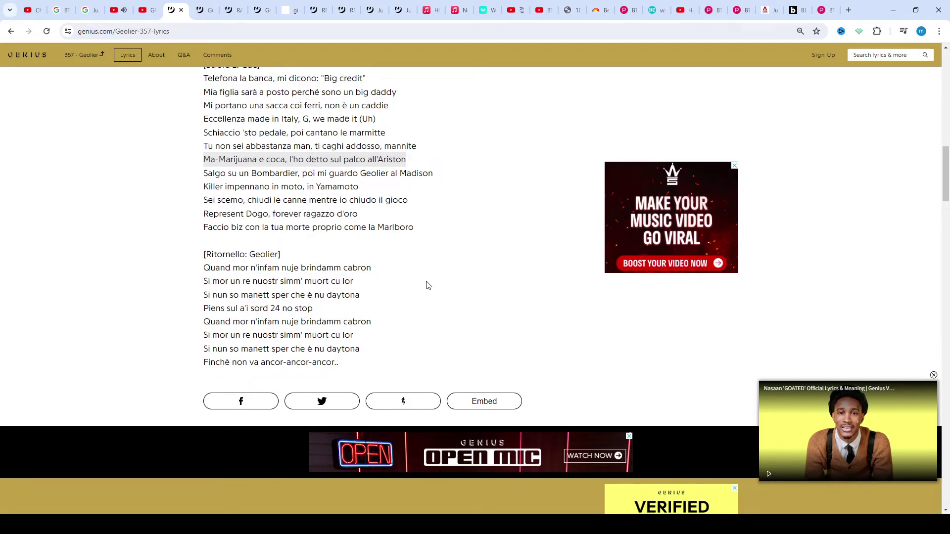
scroll(427, 285, "down", 1)
scroll(427, 285, "down", 1)
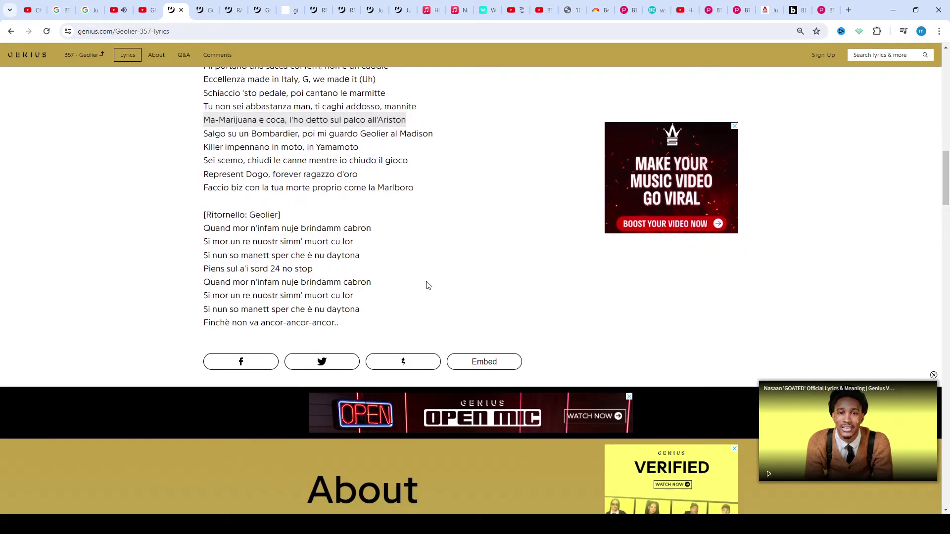
scroll(427, 286, "down", 1)
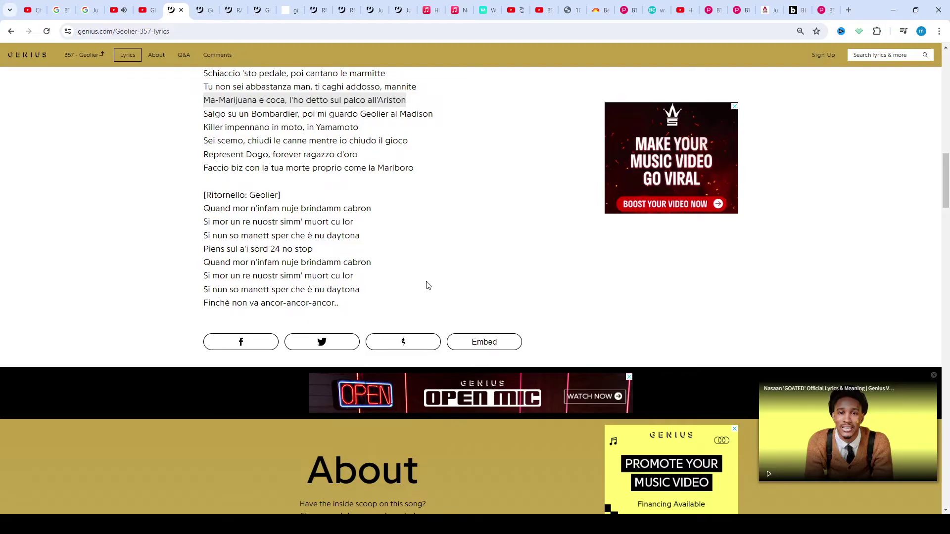
scroll(427, 285, "down", 1)
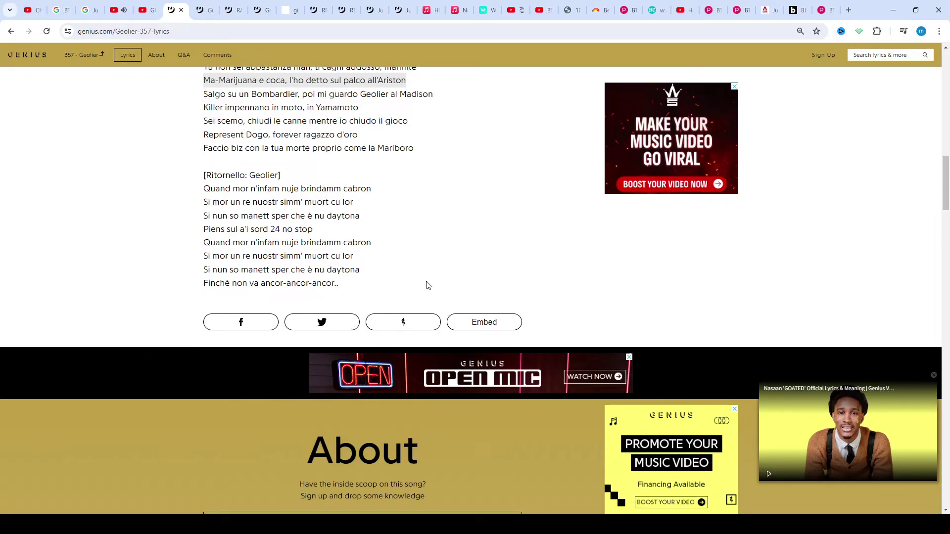
scroll(427, 285, "down", 1)
scroll(426, 285, "down", 1)
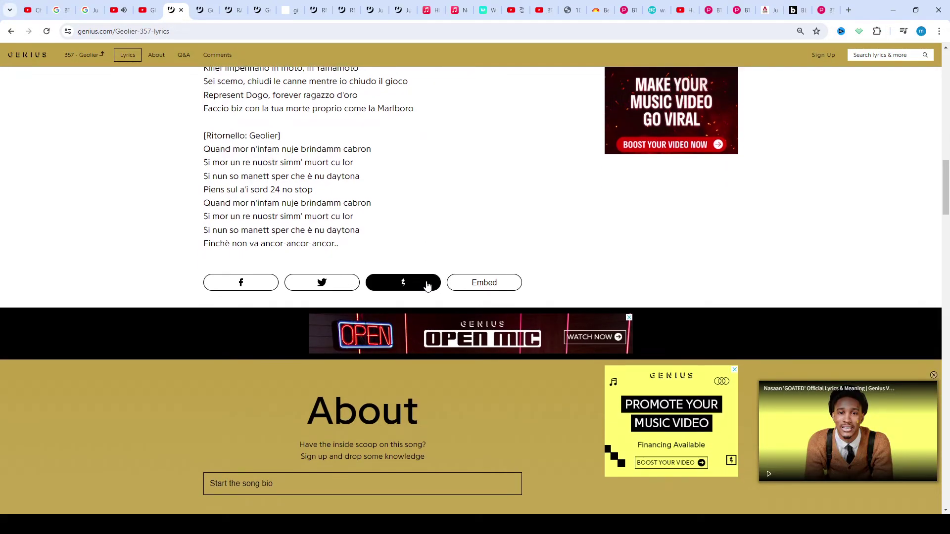
scroll(427, 285, "down", 1)
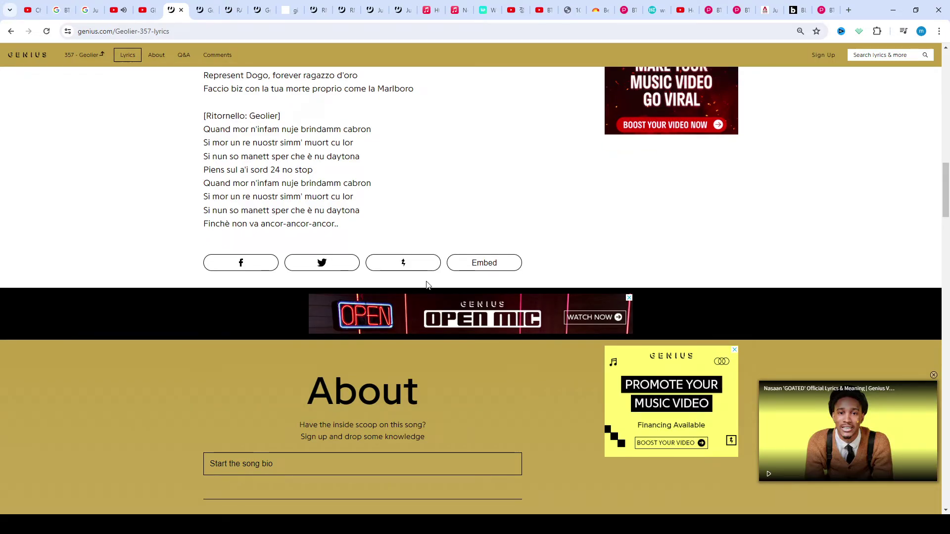
scroll(426, 285, "down", 1)
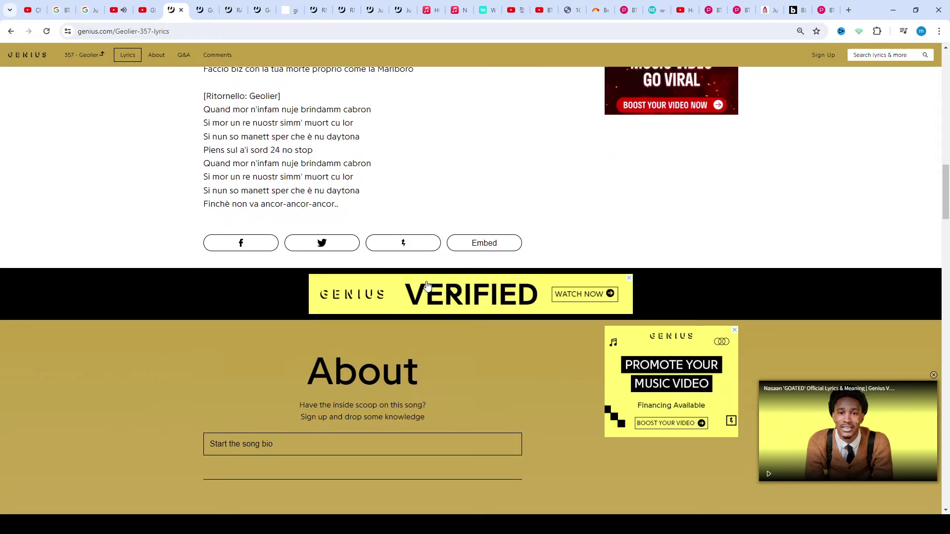
scroll(427, 285, "down", 1)
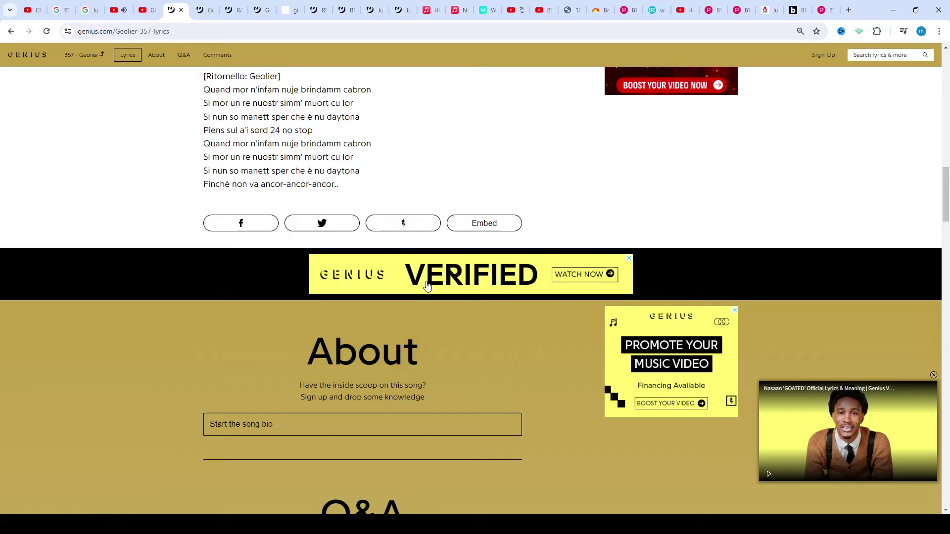
scroll(427, 285, "down", 1)
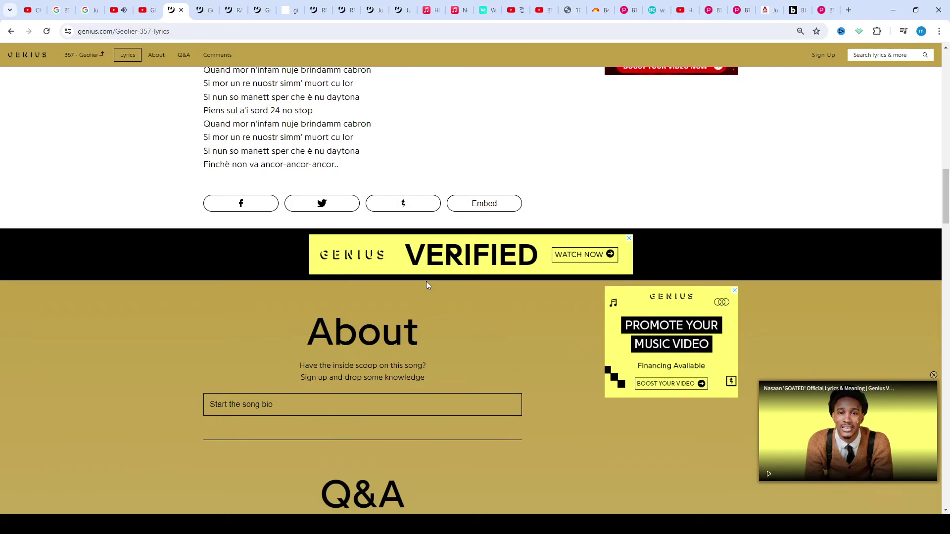
scroll(426, 285, "down", 1)
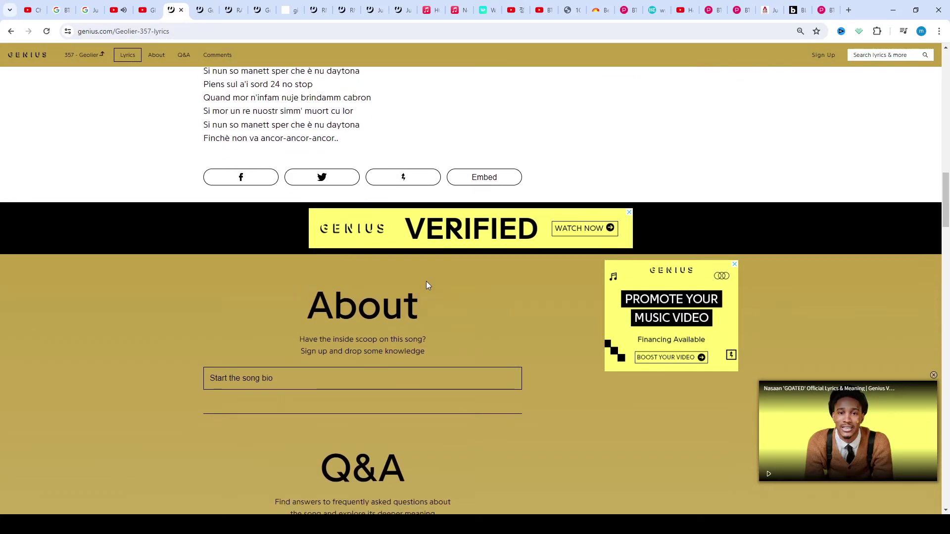
scroll(427, 286, "down", 1)
scroll(426, 286, "down", 1)
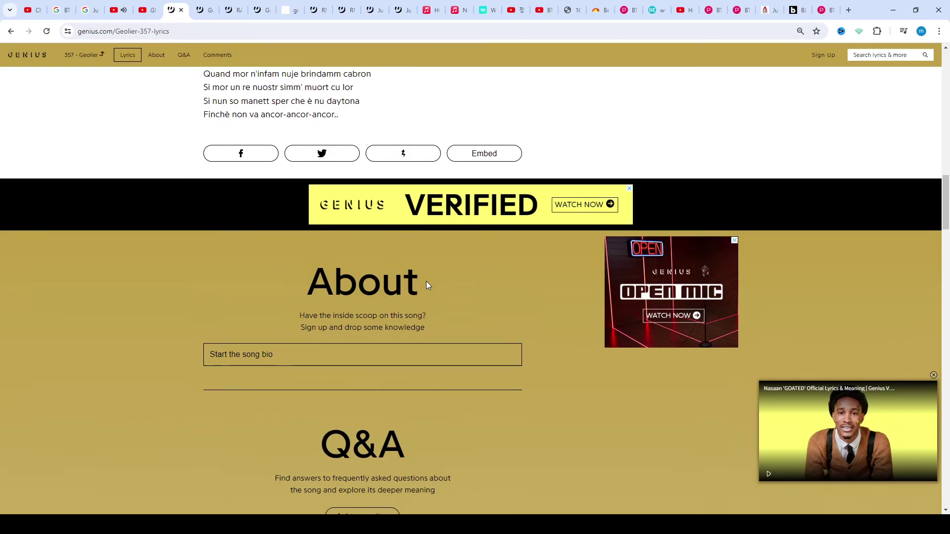
scroll(427, 285, "down", 1)
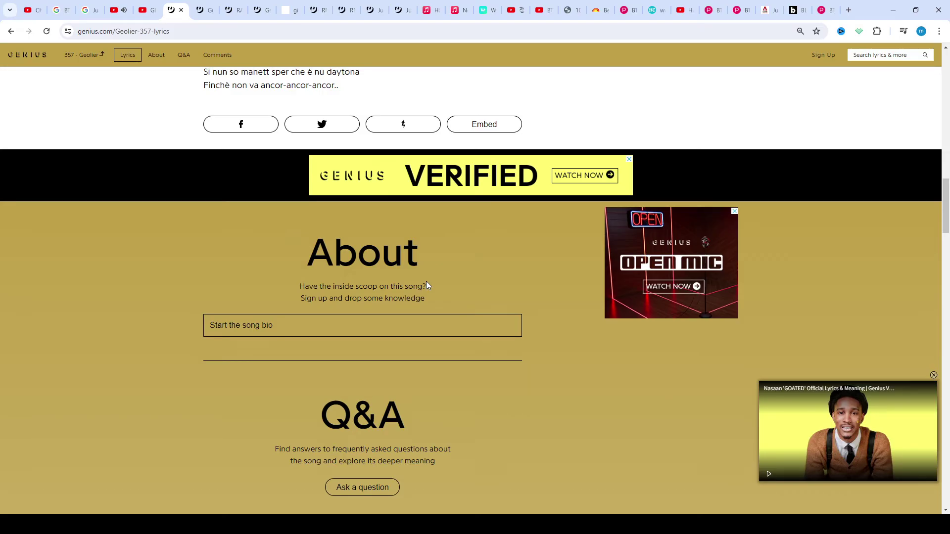
scroll(427, 285, "down", 1)
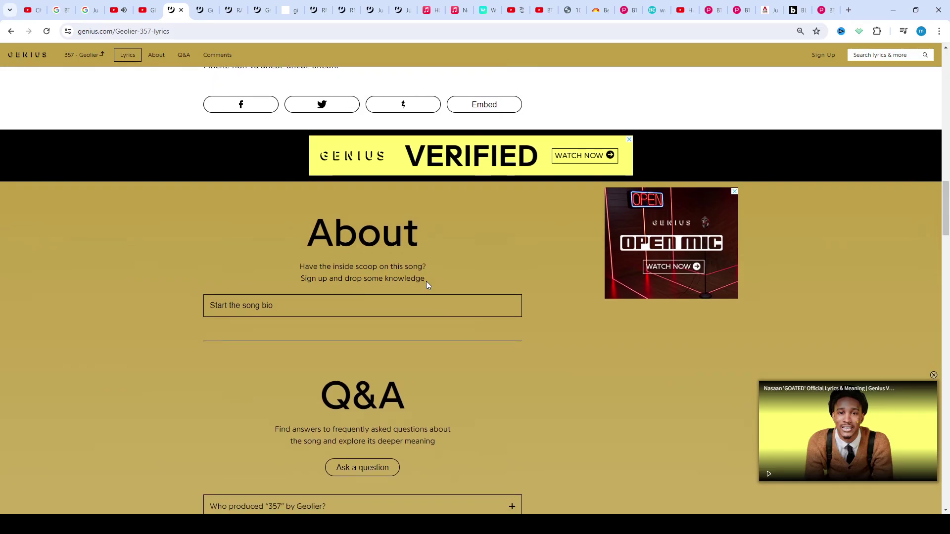
scroll(427, 286, "down", 1)
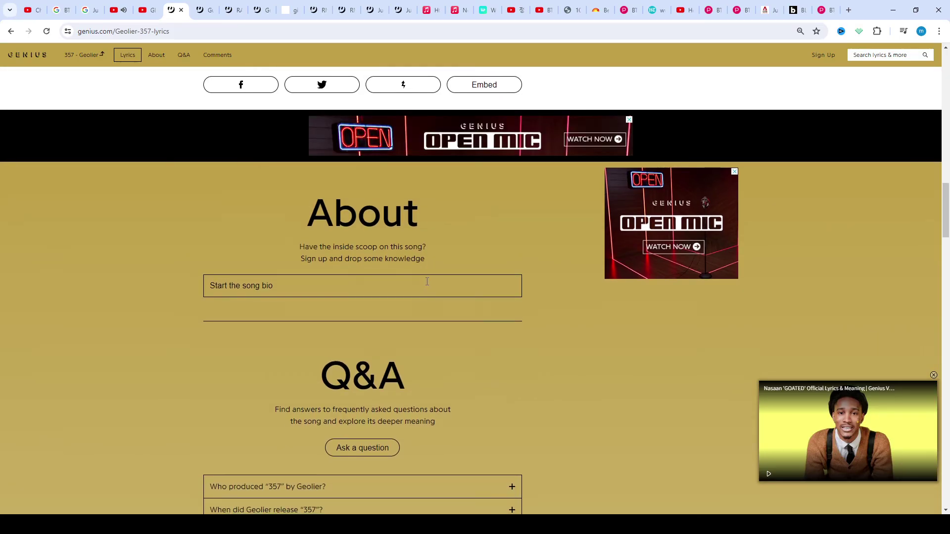
scroll(427, 282, "down", 1)
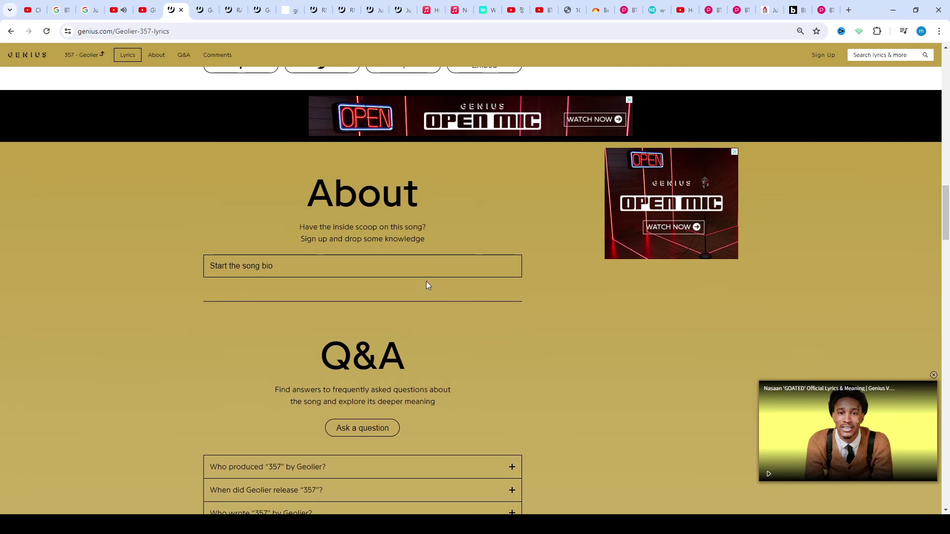
scroll(427, 285, "down", 1)
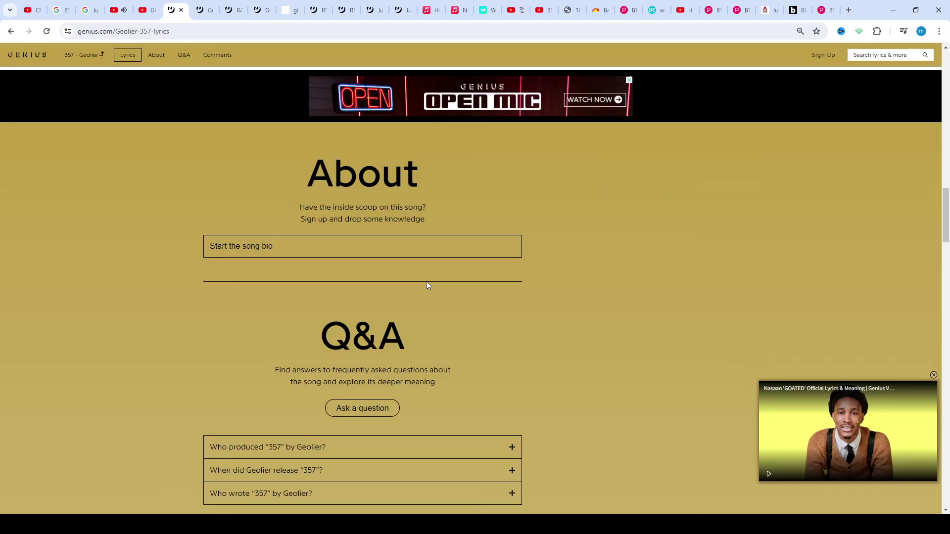
scroll(427, 285, "down", 1)
scroll(427, 285, "down", 1)
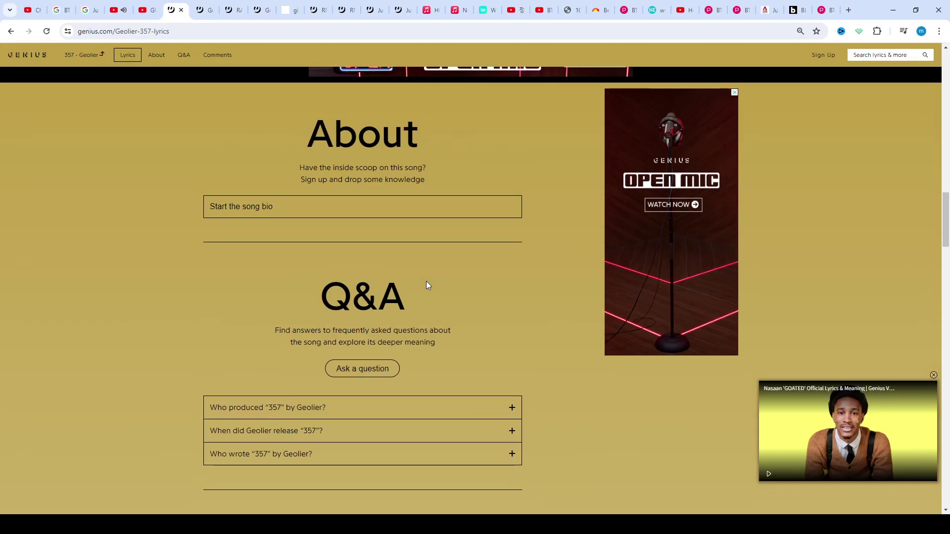
scroll(427, 285, "up", 1)
scroll(426, 285, "up", 1)
scroll(427, 285, "up", 4)
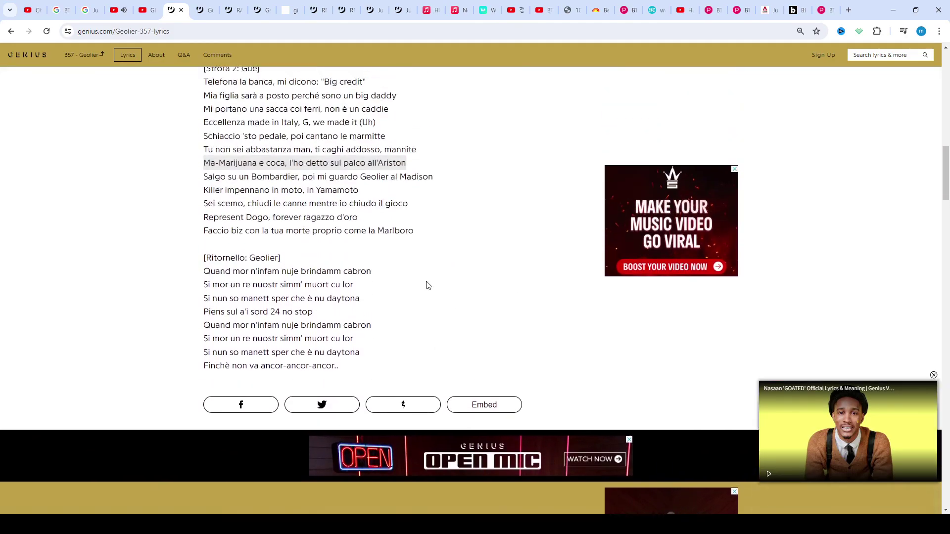
scroll(427, 285, "up", 5)
scroll(427, 285, "up", 5)
scroll(427, 285, "up", 4)
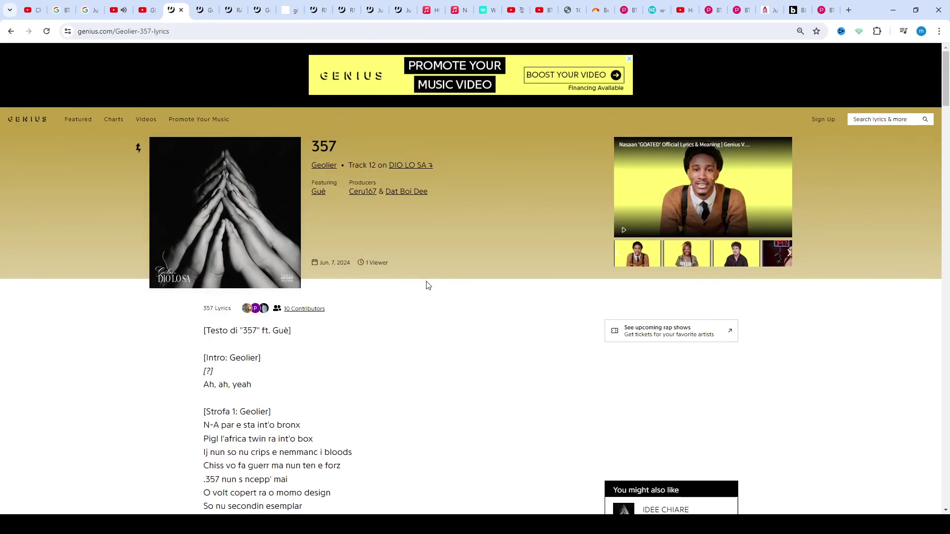